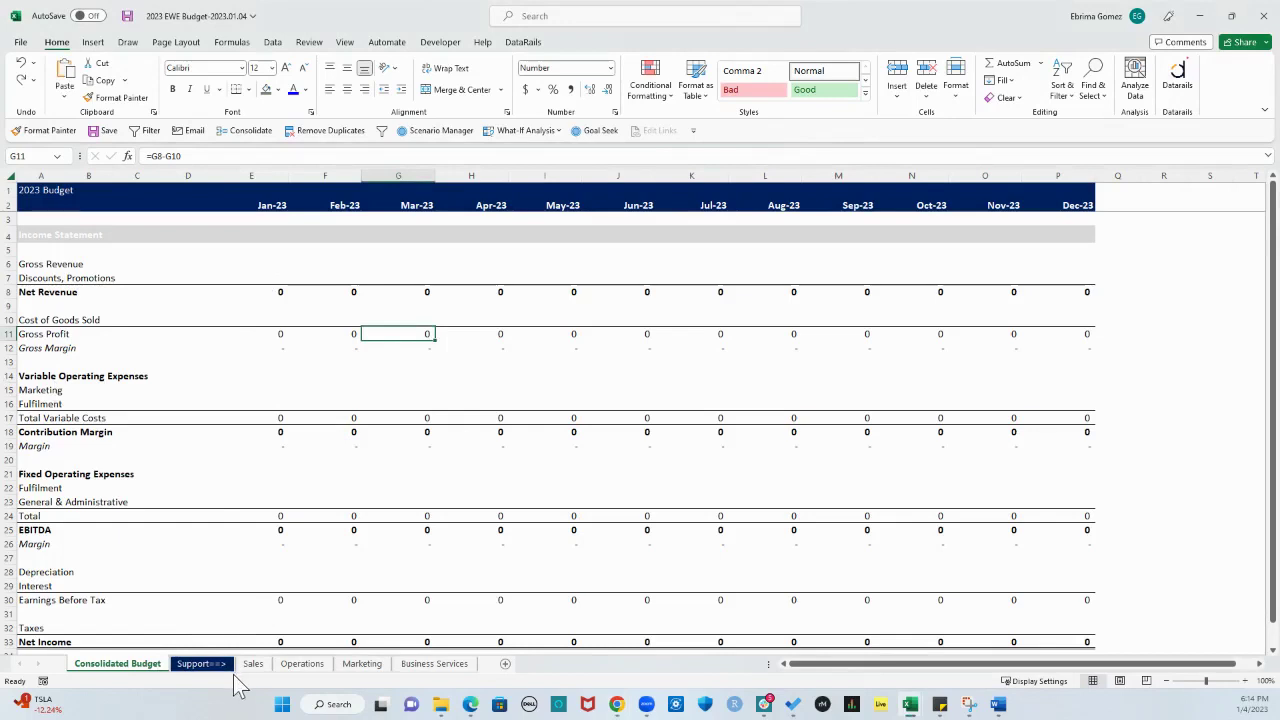
# - Review the Sales, Operations, Marketing and Business Services budget sheets against the layout of the Consolidated Budget sheet
pyautogui.click(253, 664)
pyautogui.click(362, 664)
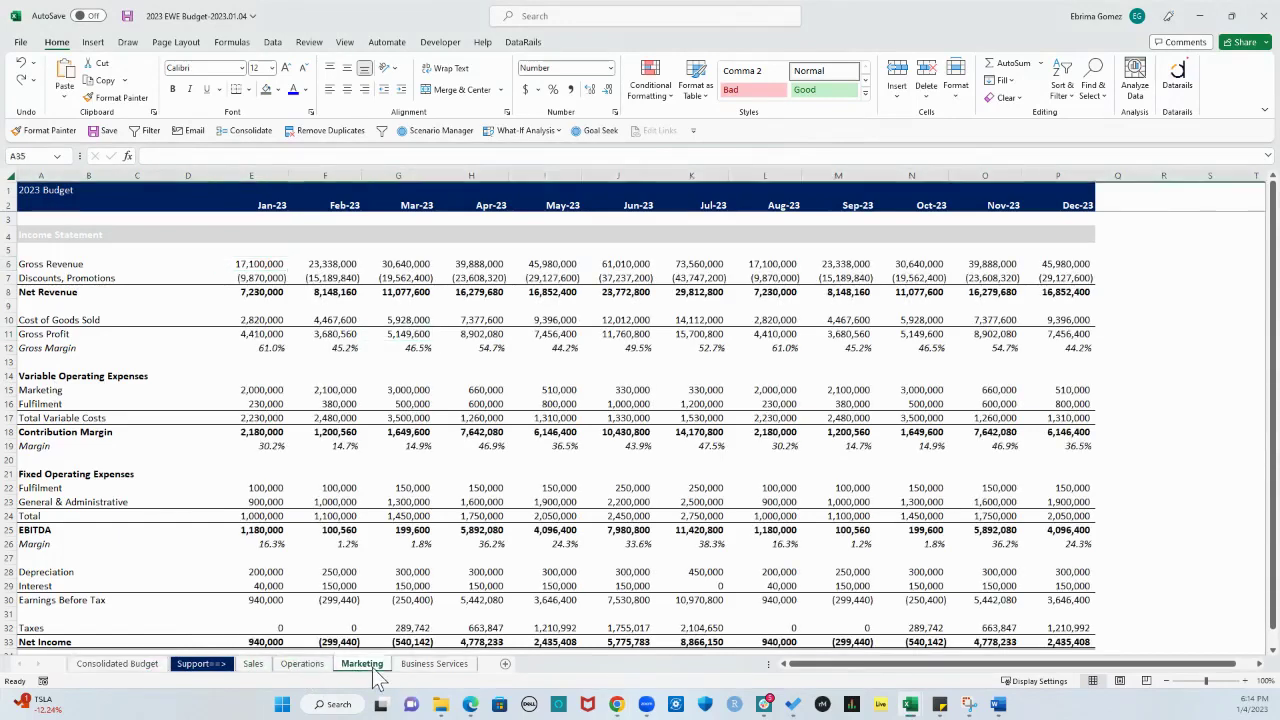
pyautogui.click(434, 664)
pyautogui.click(253, 664)
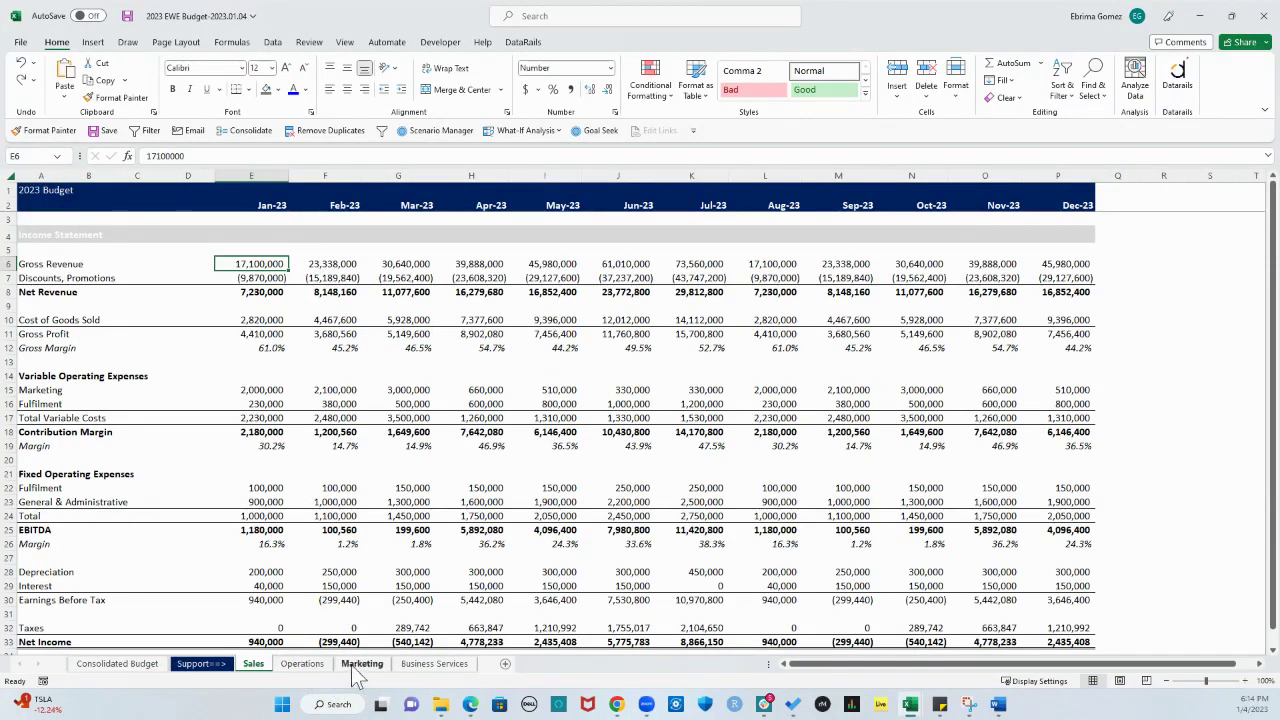
pyautogui.click(117, 664)
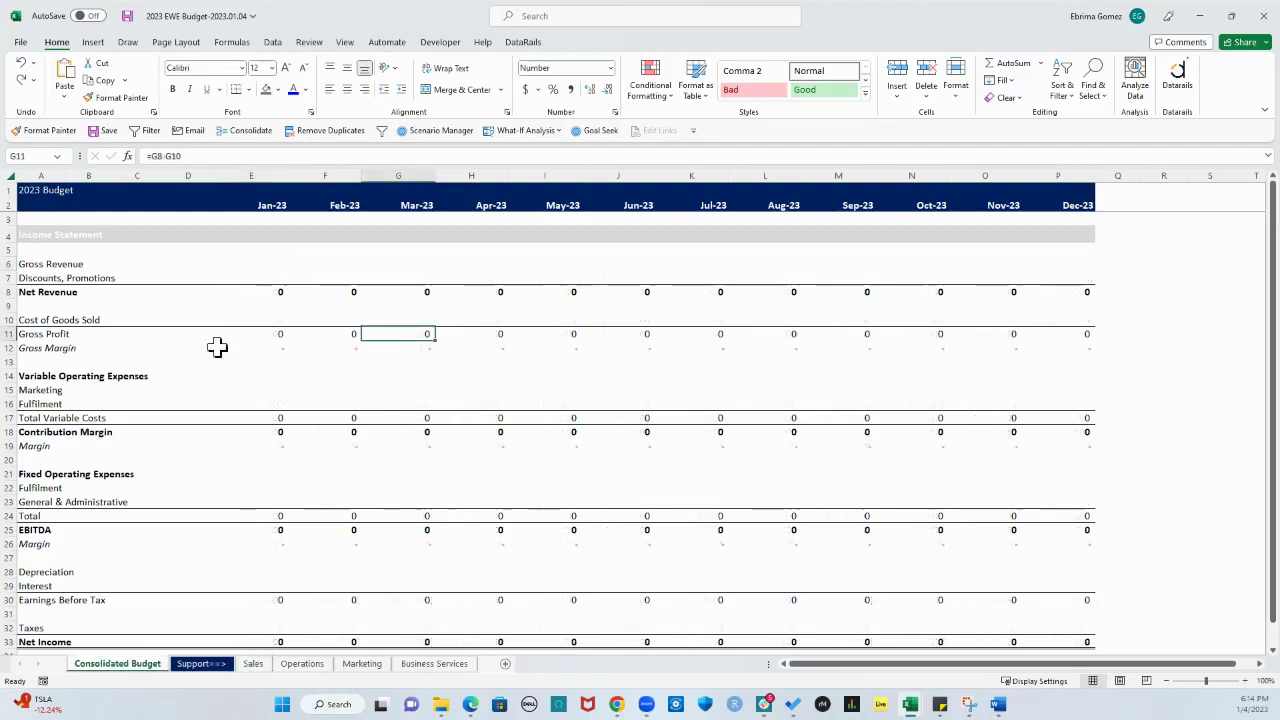
pyautogui.click(253, 664)
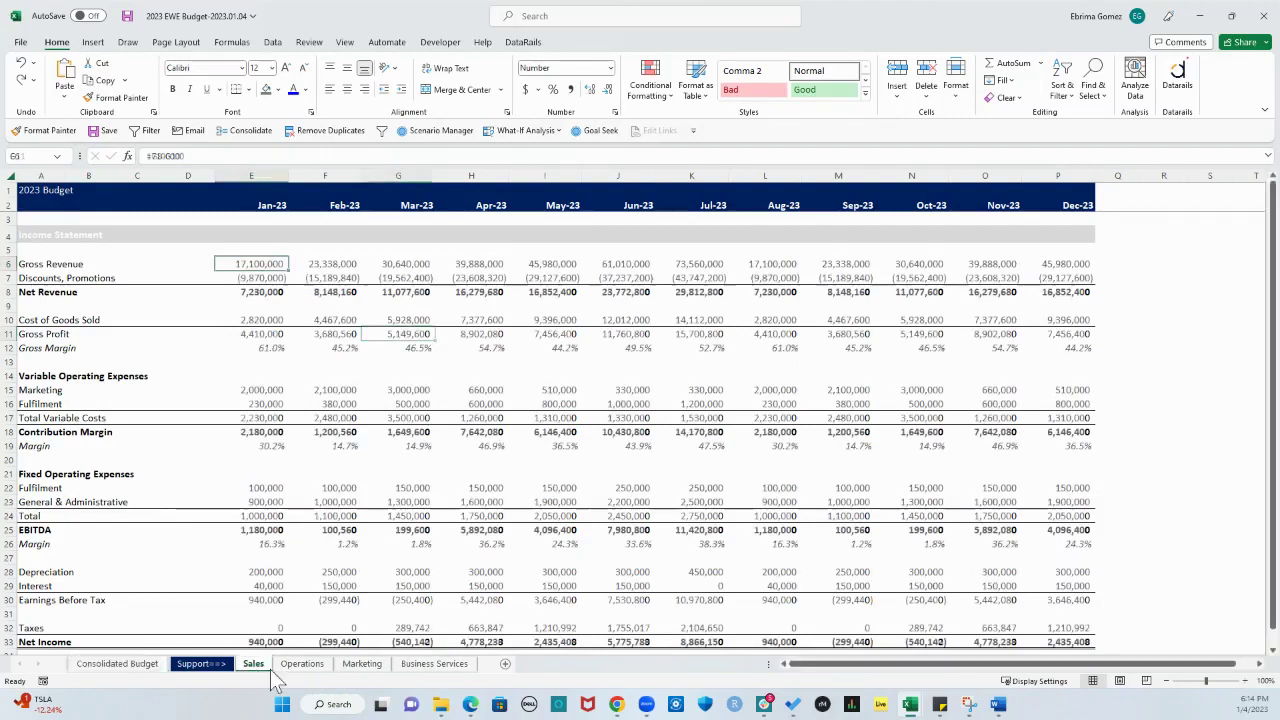
pyautogui.click(302, 664)
pyautogui.click(362, 664)
pyautogui.click(434, 664)
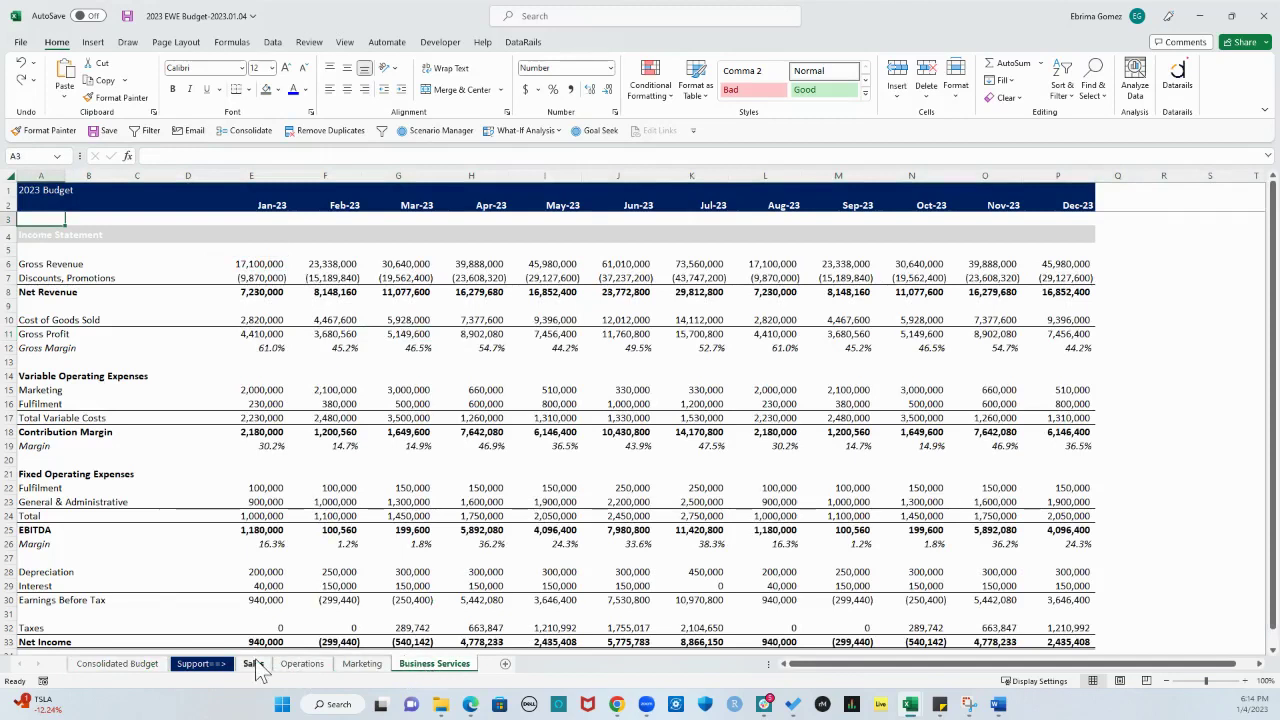
pyautogui.click(156, 666)
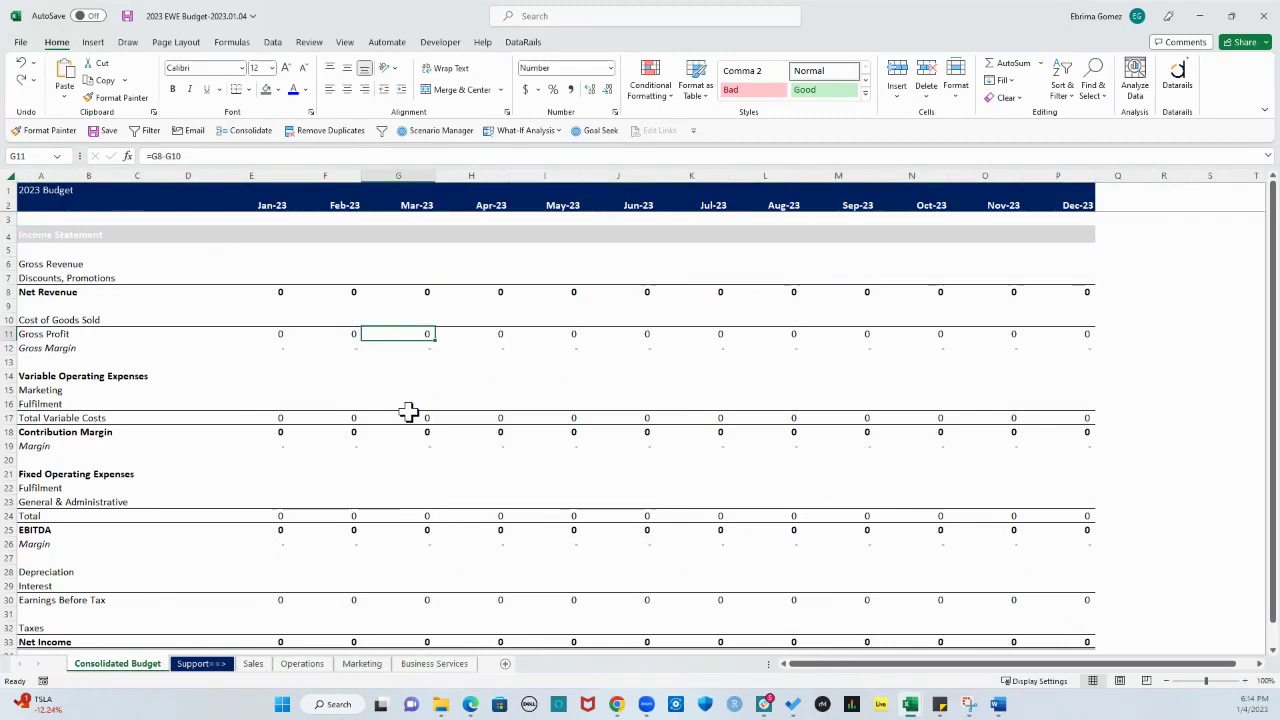
# - In Consolidated Budget, enter =SUM('Sales:Business Services'!E6) for January Gross Revenue and fill it across through Dec-23
pyautogui.click(270, 264)
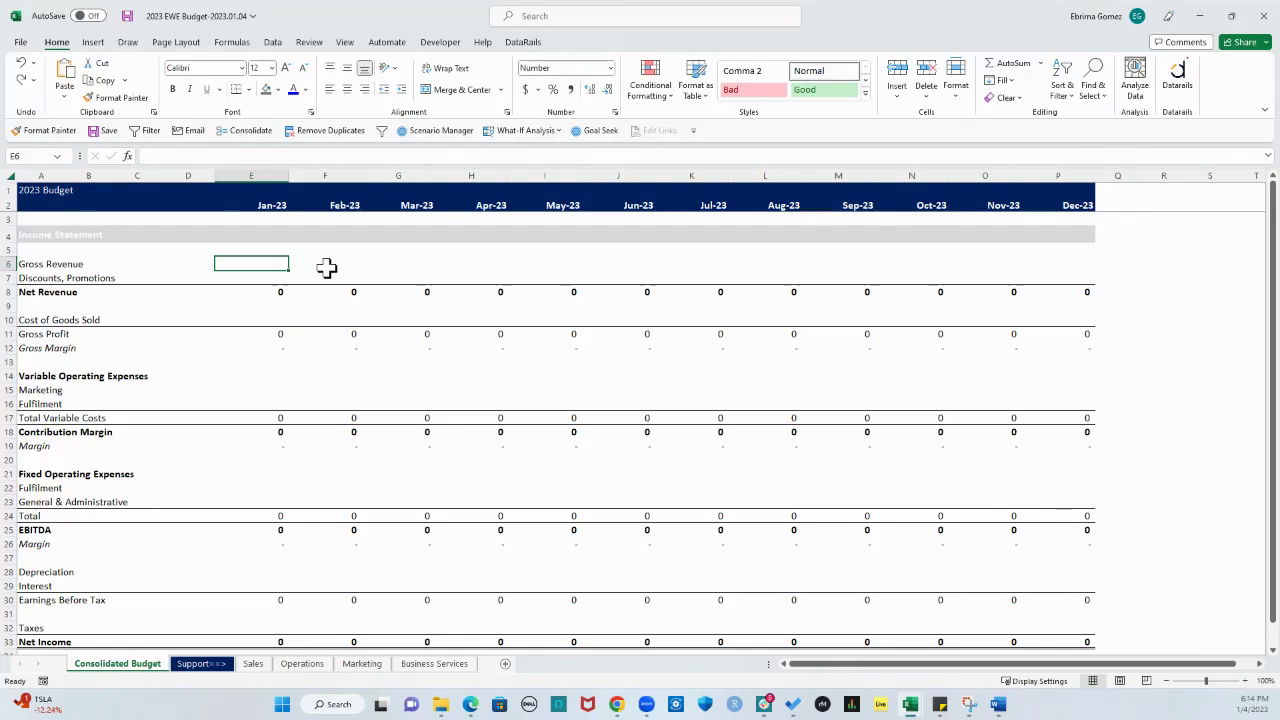
pyautogui.hotkey('alt', '=')
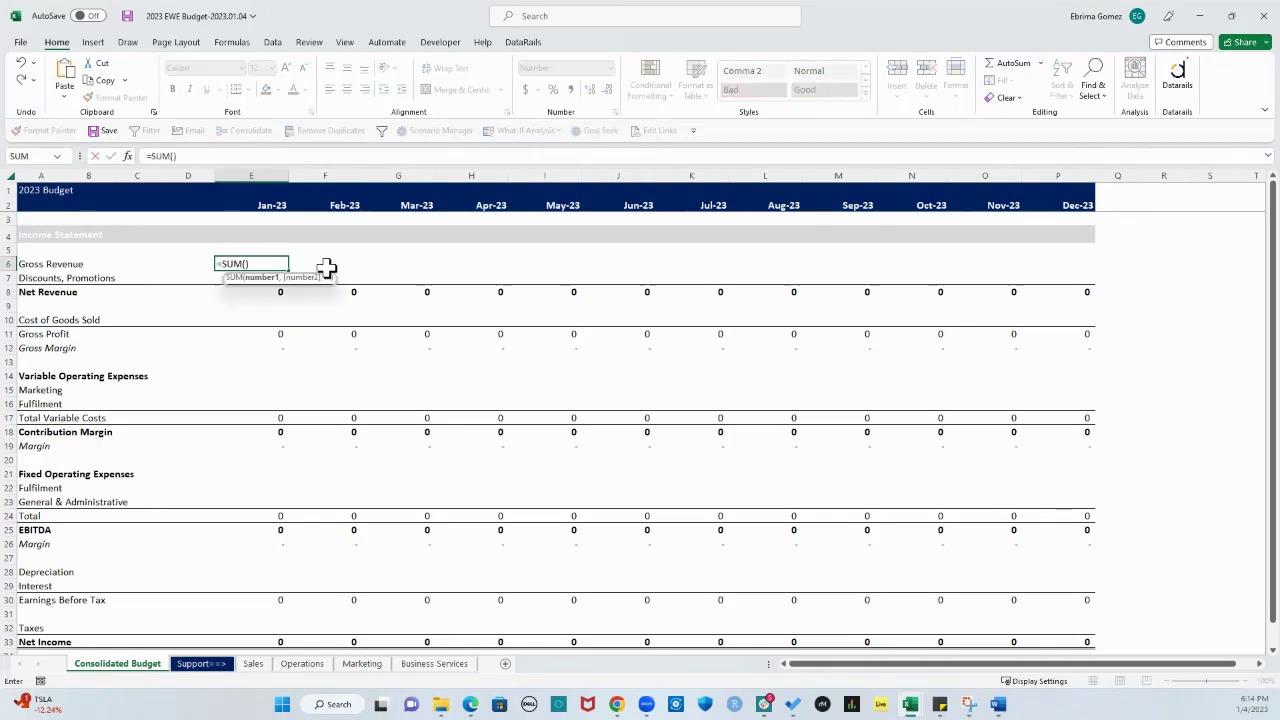
pyautogui.click(253, 665)
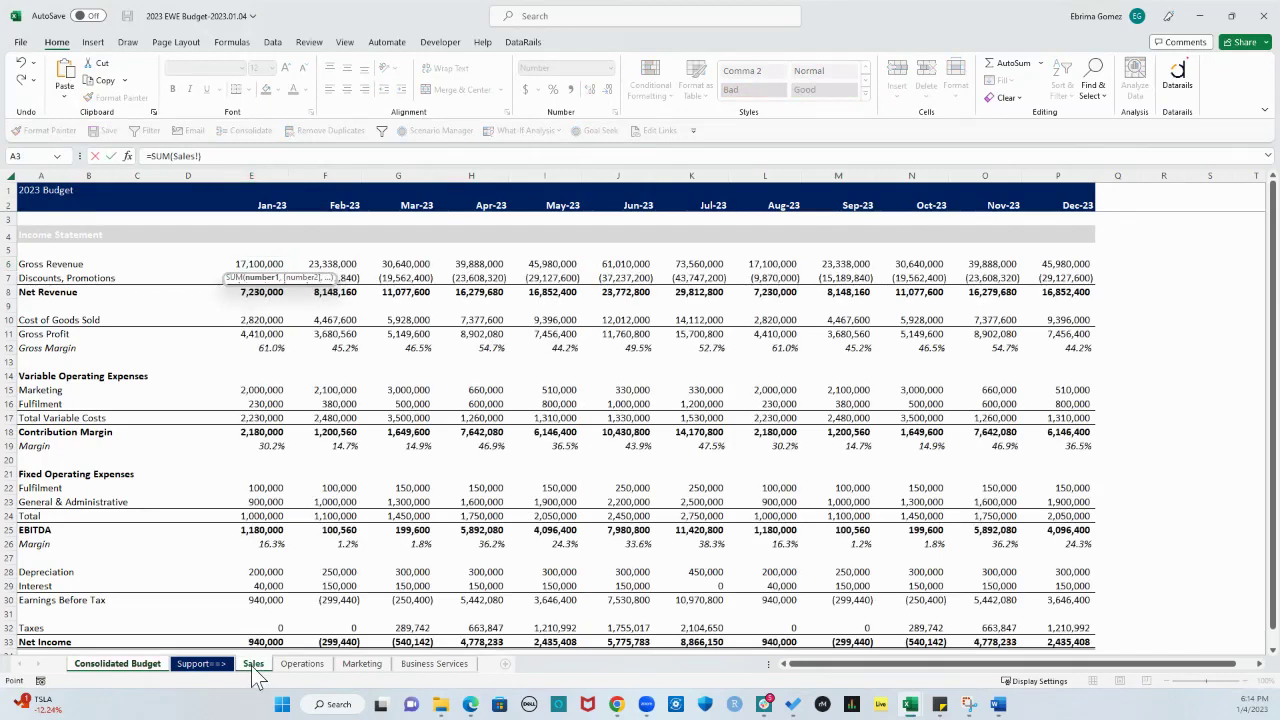
pyautogui.keyDown('shift'); pyautogui.click(438, 665); pyautogui.keyUp('shift')
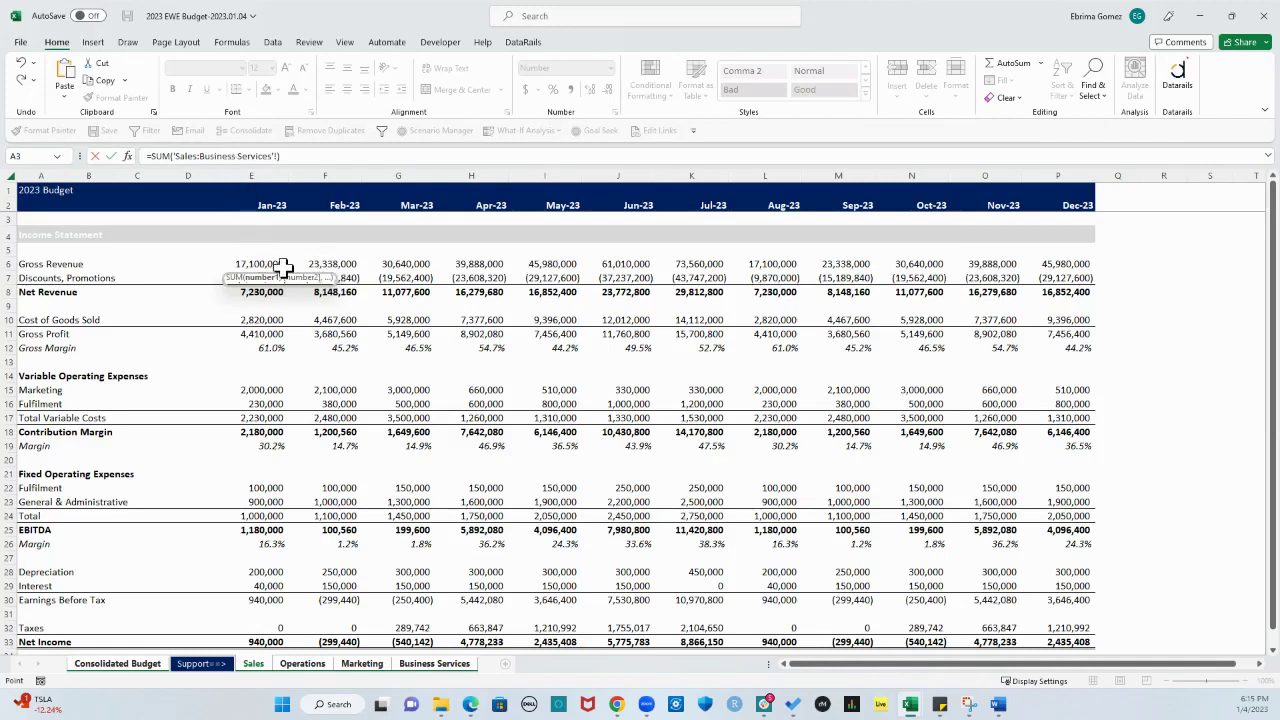
pyautogui.click(250, 263)
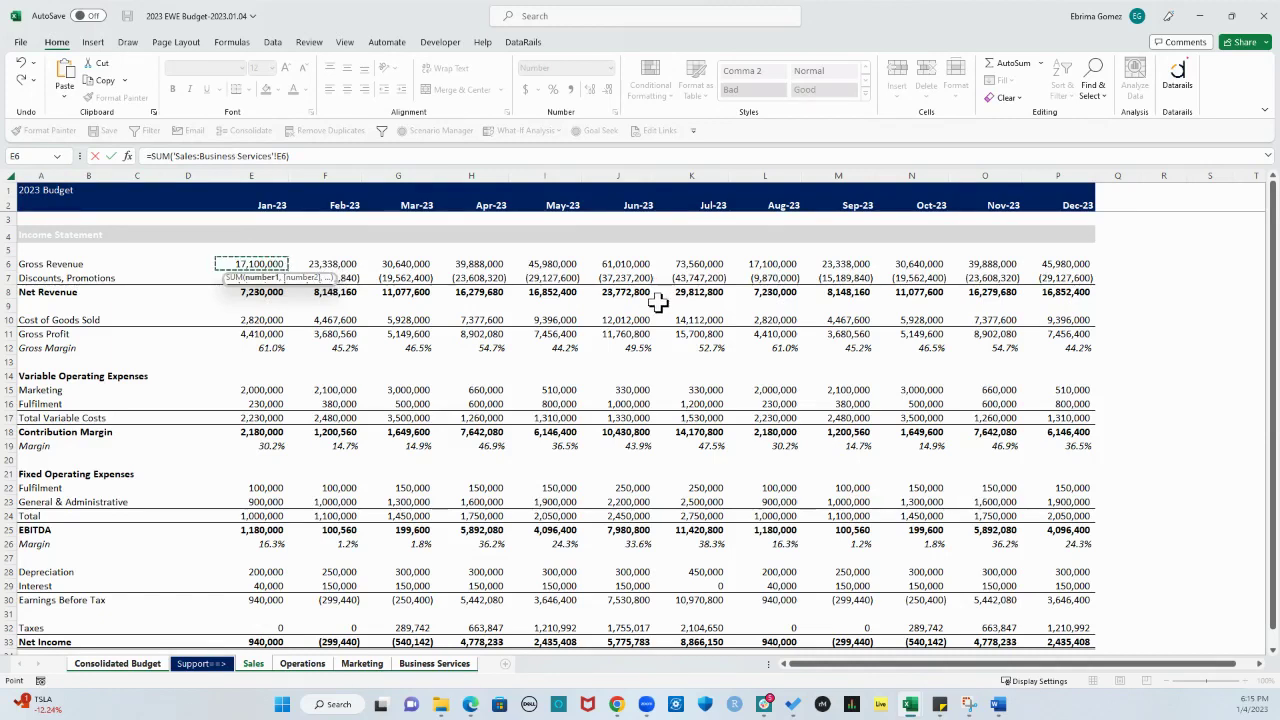
pyautogui.press('Return')
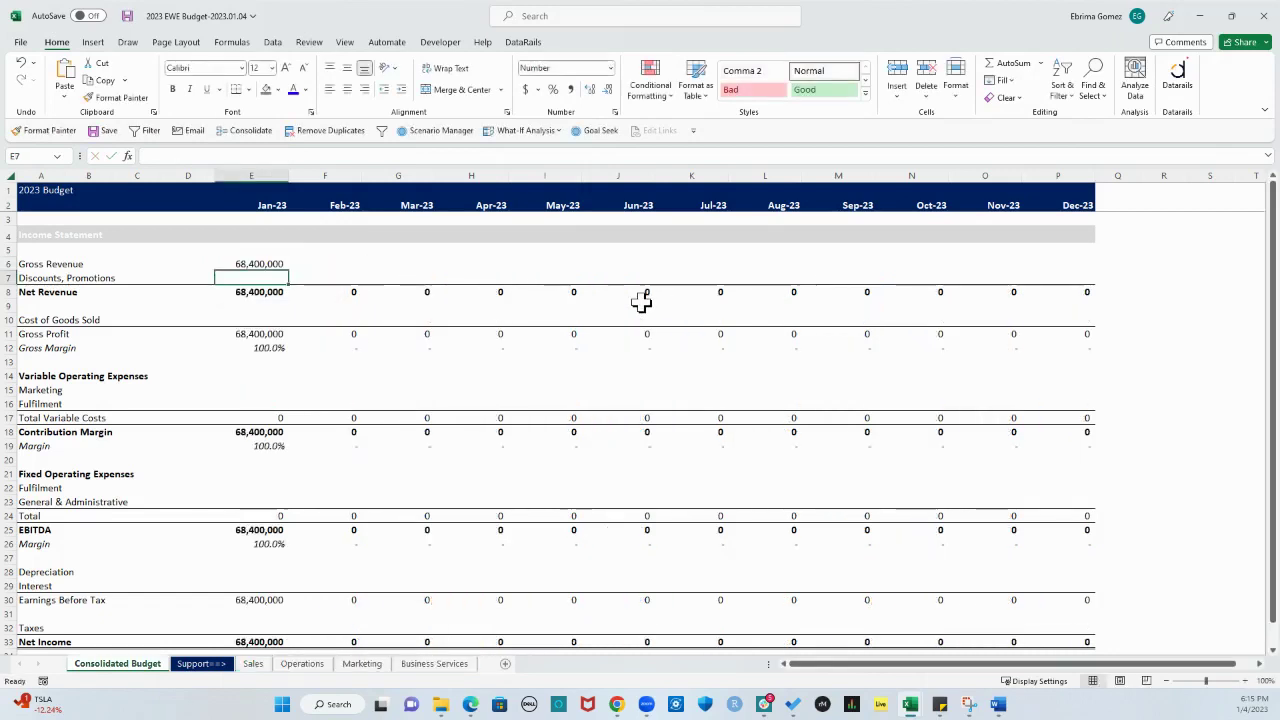
pyautogui.click(272, 264)
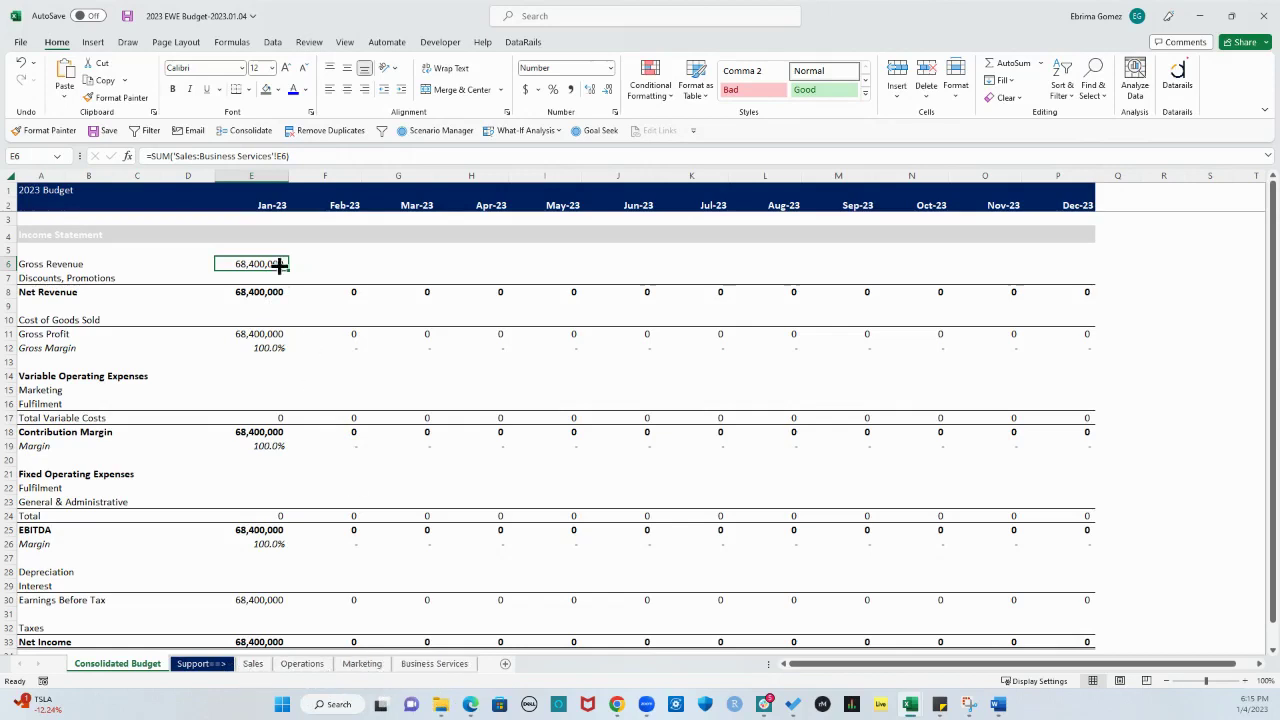
pyautogui.moveTo(293, 273); pyautogui.dragTo(1063, 271)
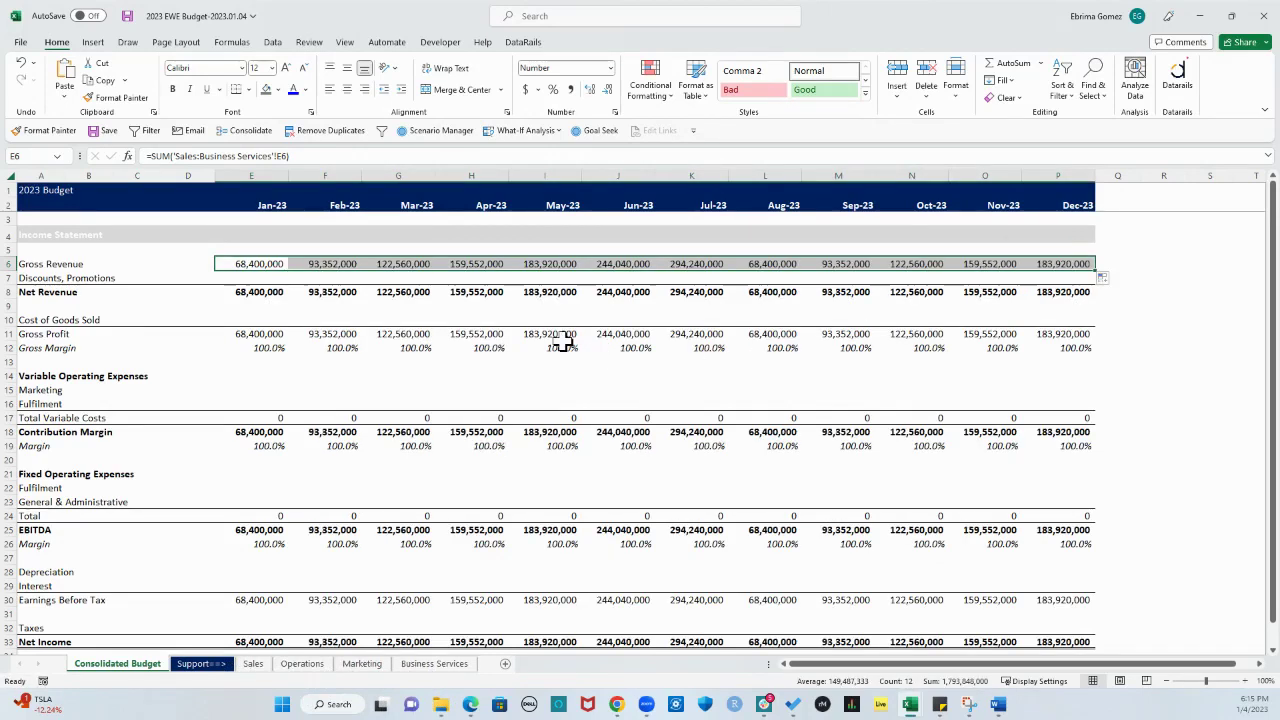
# - Copy the Gross Revenue formulas into the Discounts, Cost of Goods Sold, Marketing, both Fulfilment, General & Administrative, Depreciation, Interest and Taxes rows
pyautogui.hotkey('ctrl', 'c')
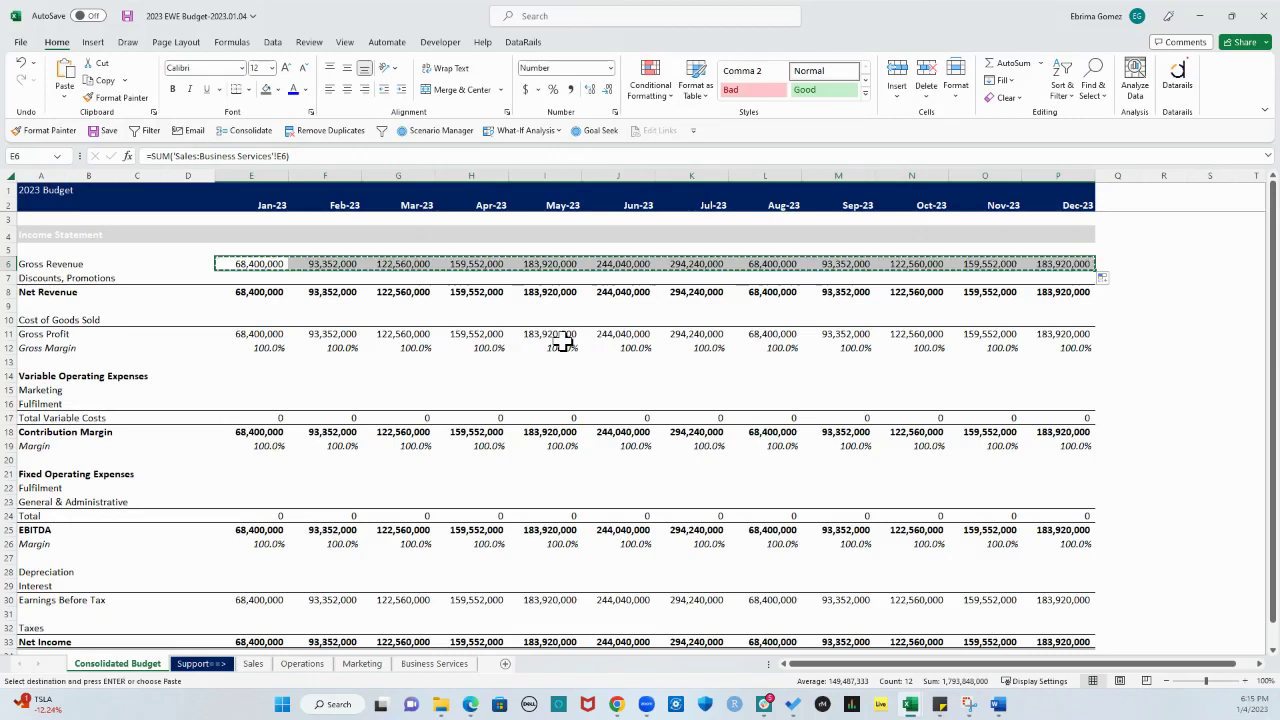
pyautogui.click(263, 277)
pyautogui.keyDown('ctrl'); pyautogui.click(249, 320); pyautogui.keyUp('ctrl')
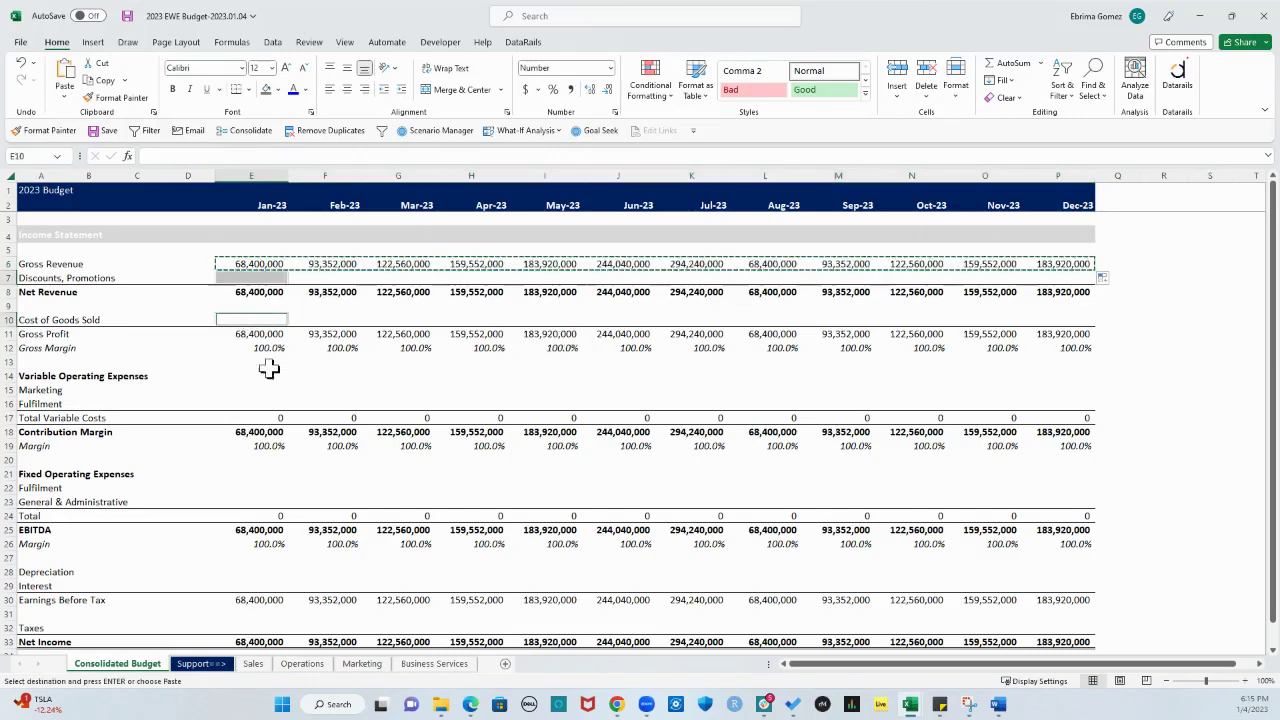
pyautogui.moveTo(246, 392); pyautogui.dragTo(246, 404)
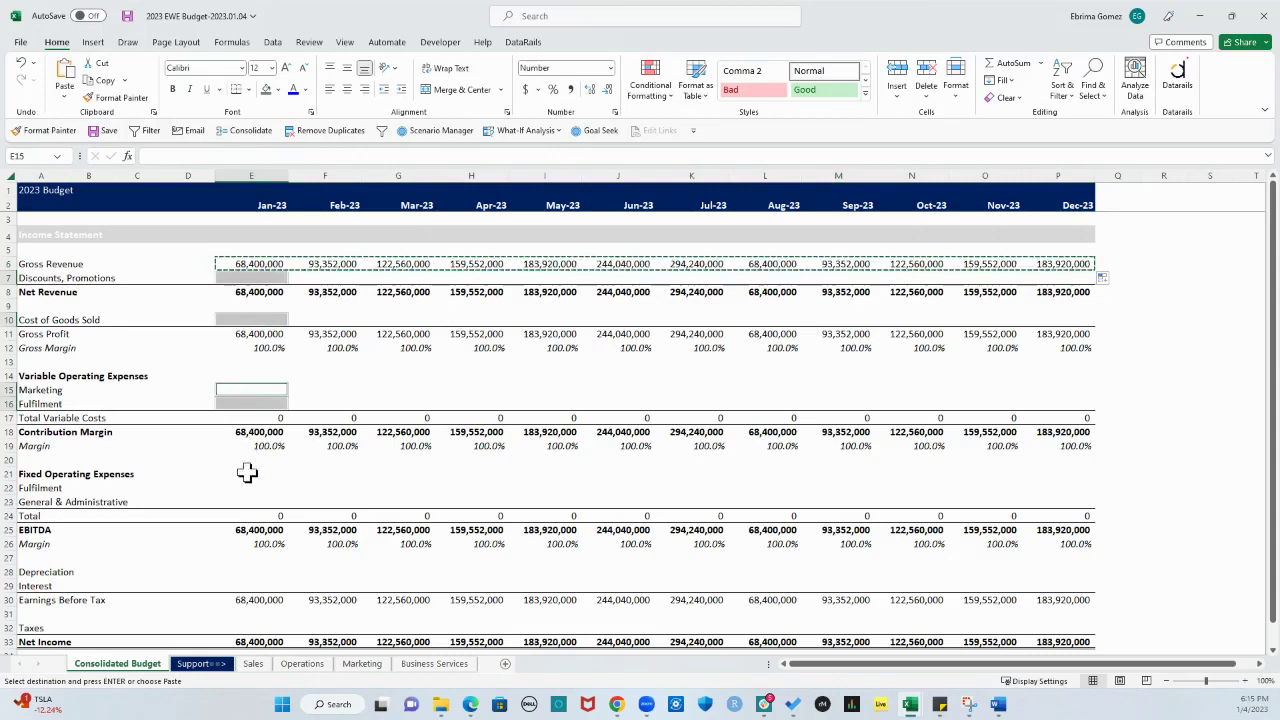
pyautogui.moveTo(249, 493); pyautogui.dragTo(249, 544)
pyautogui.scroll(-1, 263, 523)
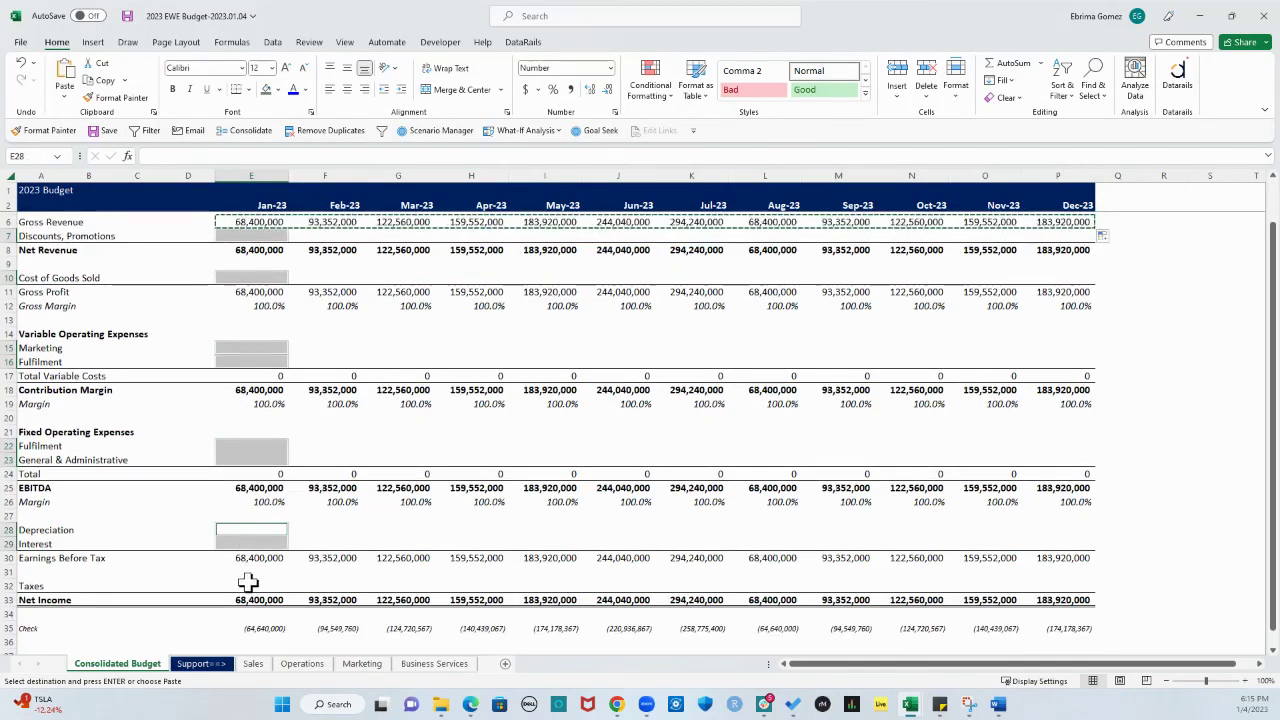
pyautogui.keyDown('ctrl'); pyautogui.click(246, 585); pyautogui.keyUp('ctrl')
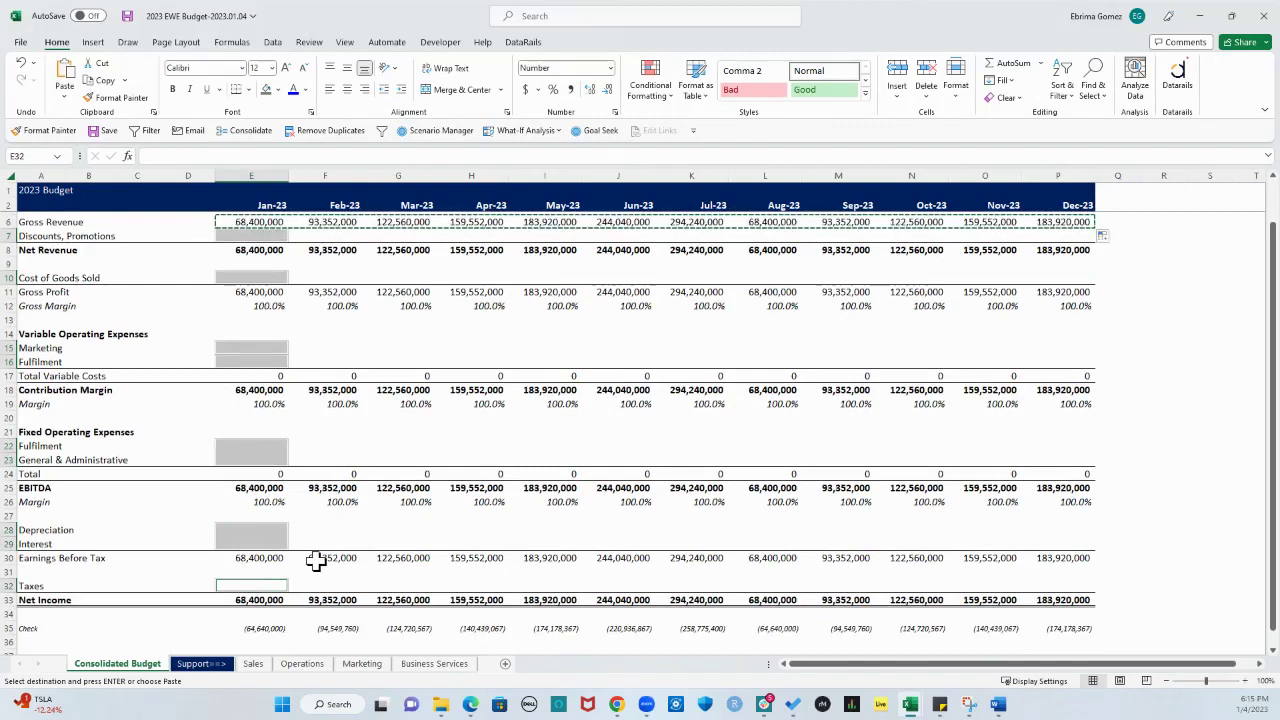
pyautogui.hotkey('ctrl', 'v')
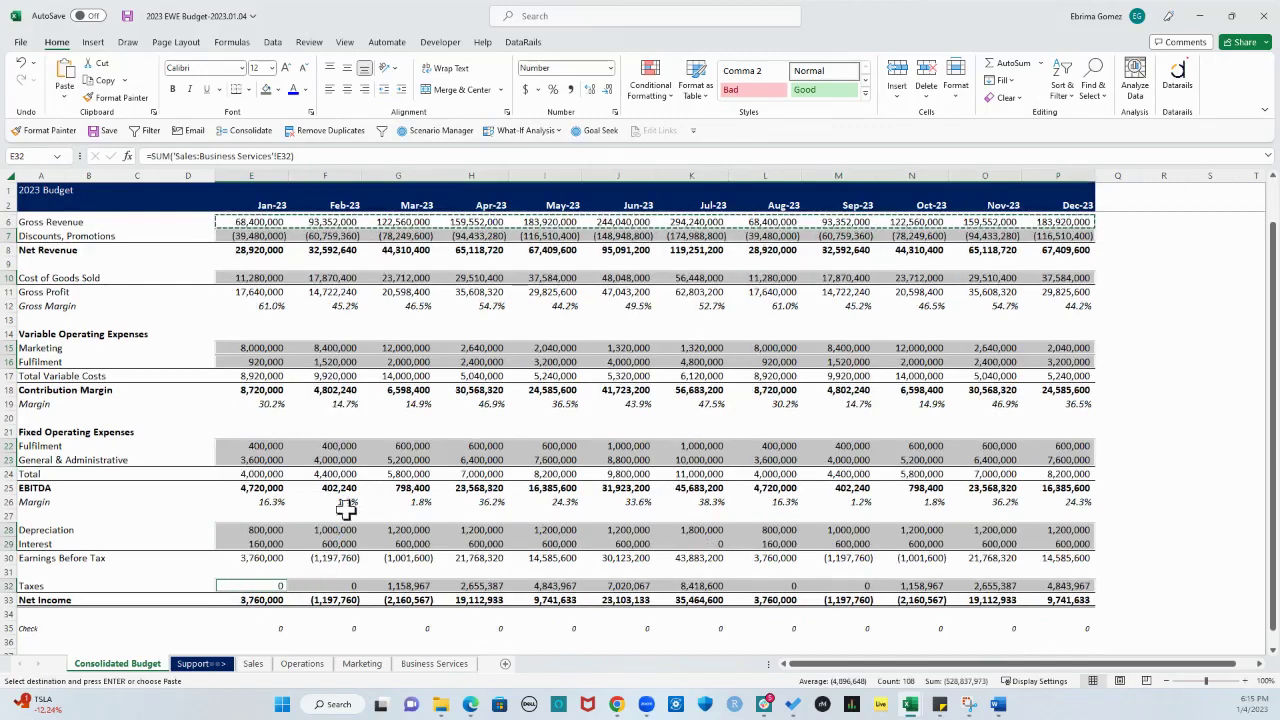
pyautogui.scroll(1, 390, 460)
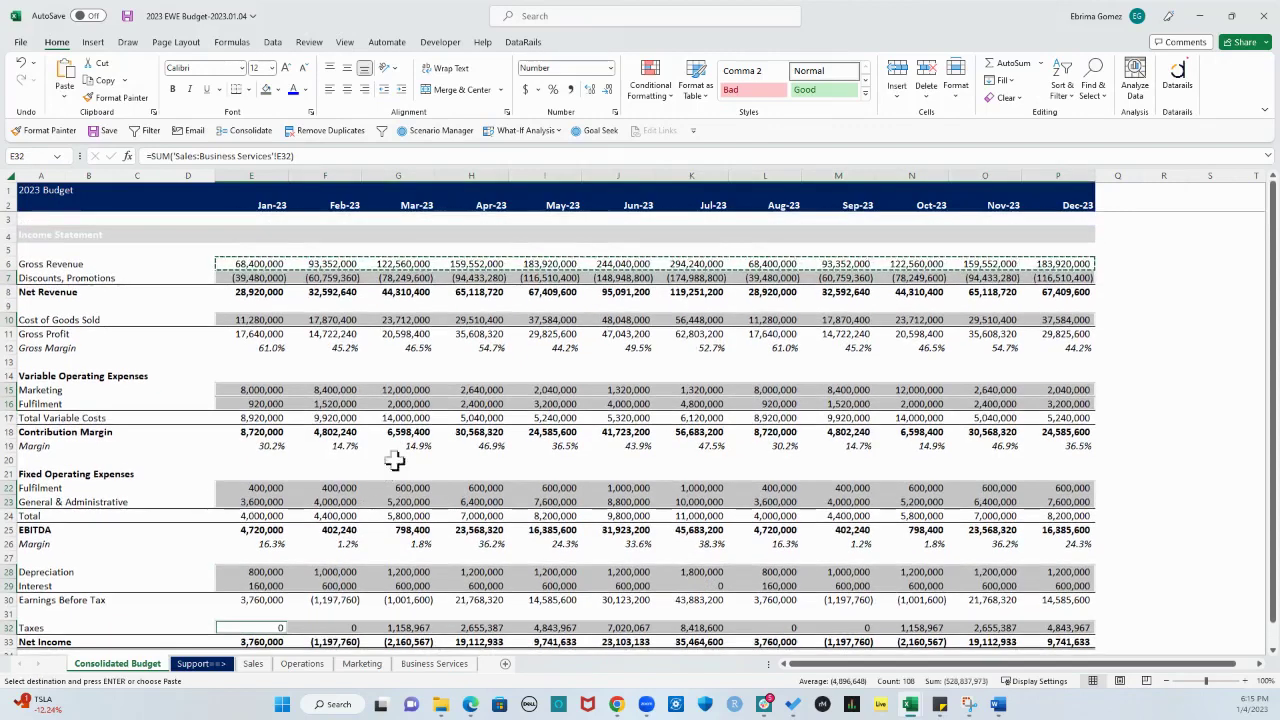
pyautogui.press('Escape')
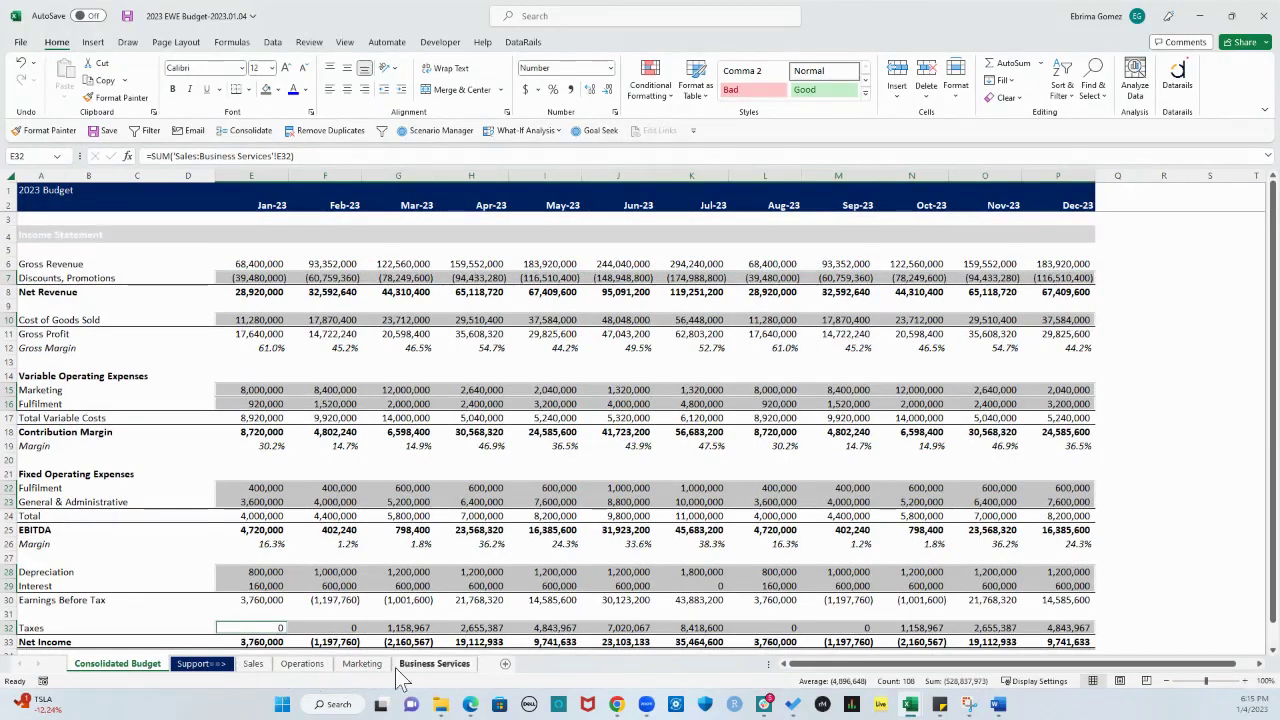
# - Inspect the January Gross Revenue formula and examine the Check row below Net Income from Jan-23 to Dec-23
pyautogui.click(248, 265)
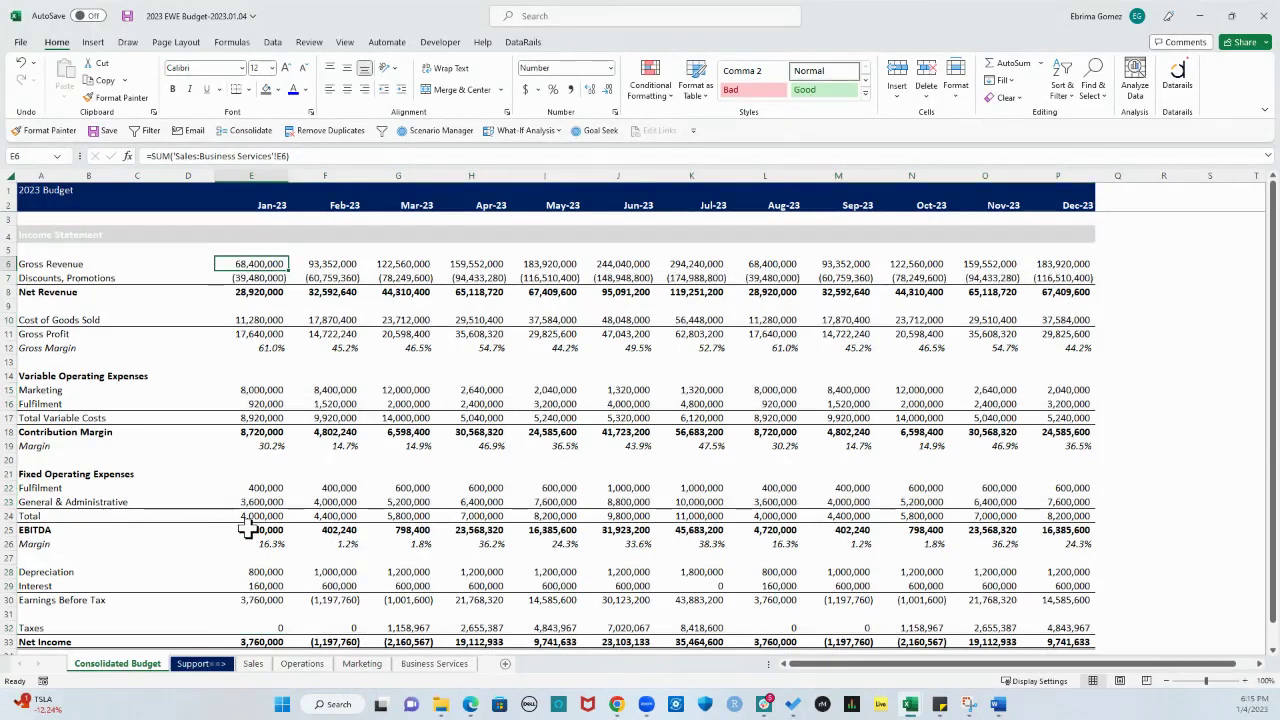
pyautogui.scroll(-3, 258, 531)
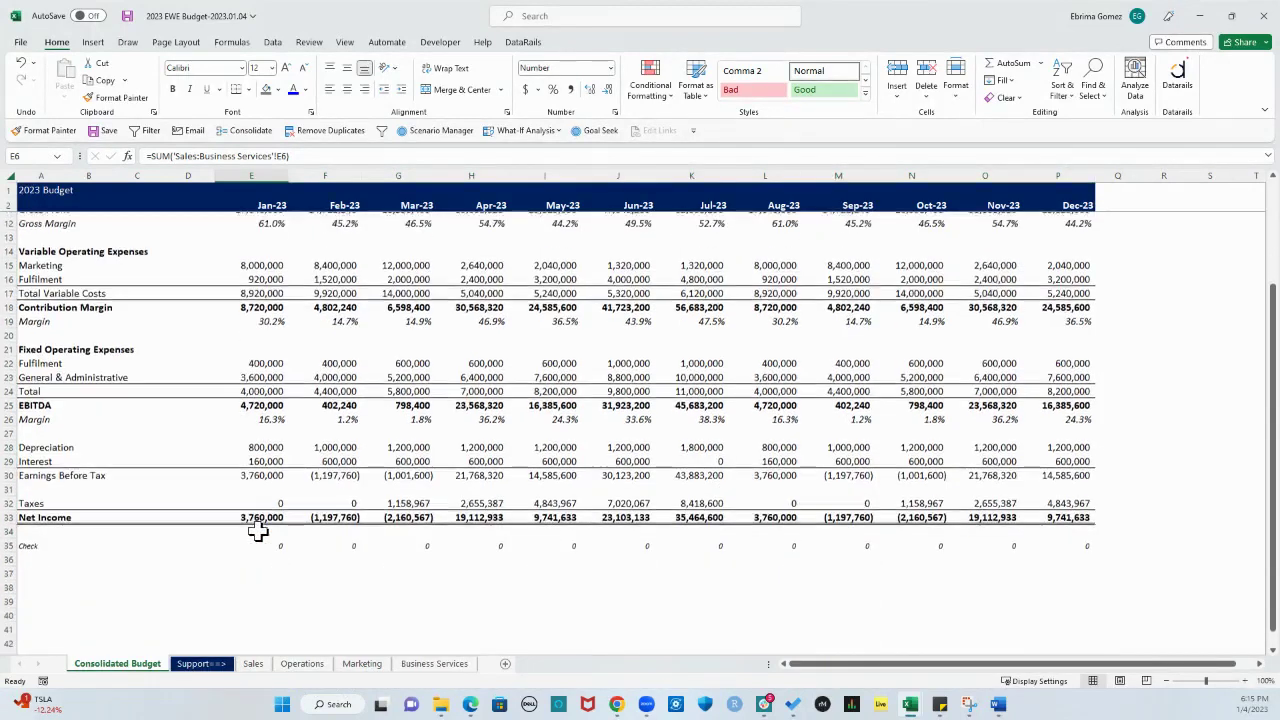
pyautogui.scroll(3, 258, 530)
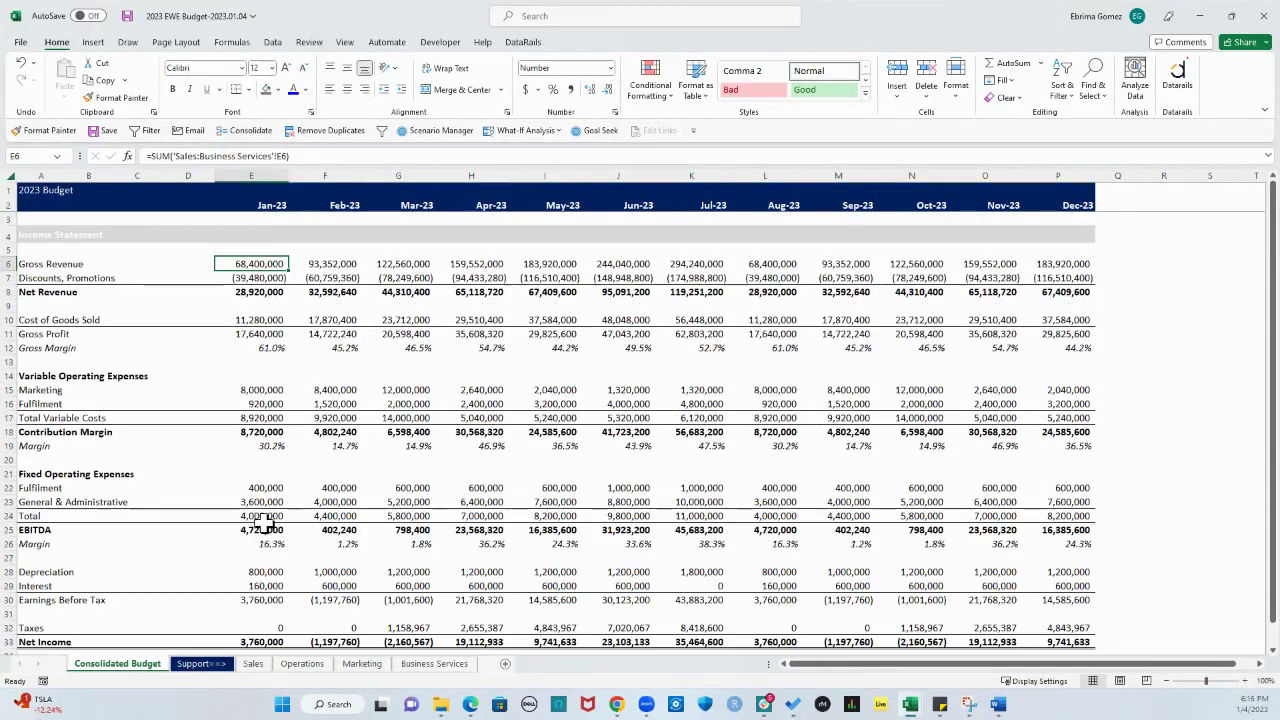
pyautogui.scroll(-2, 262, 522)
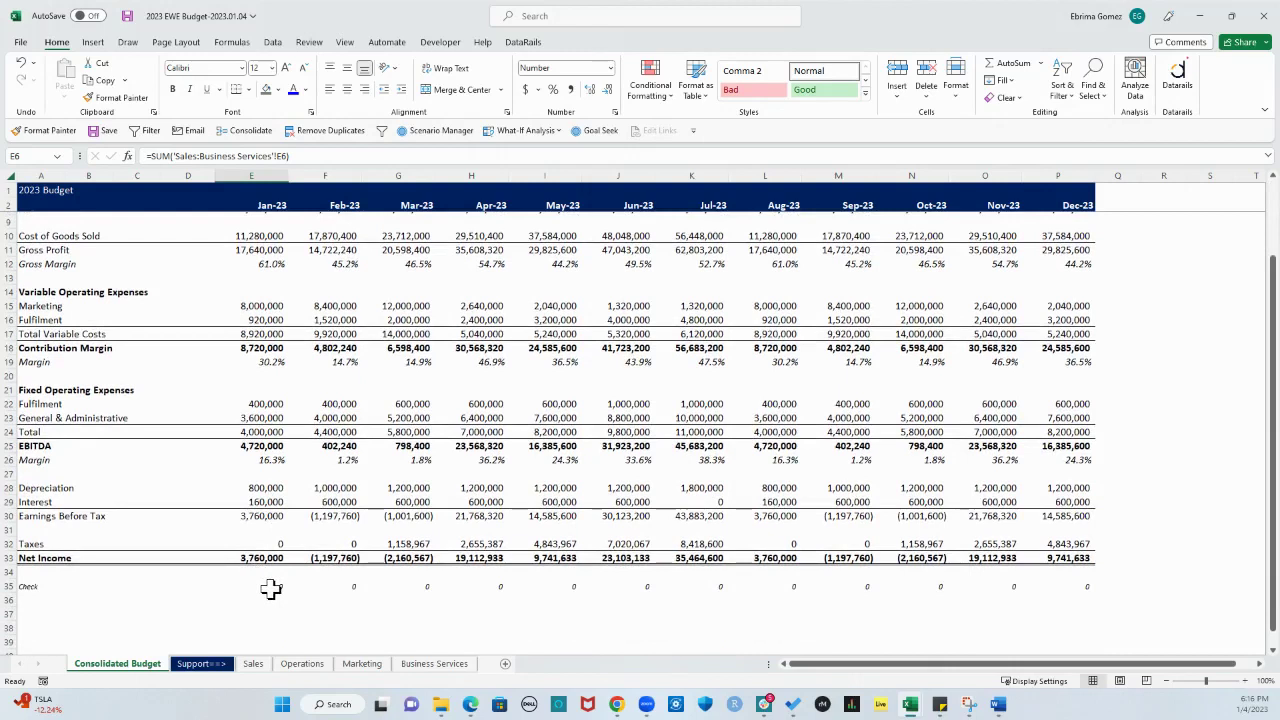
pyautogui.scroll(2, 270, 589)
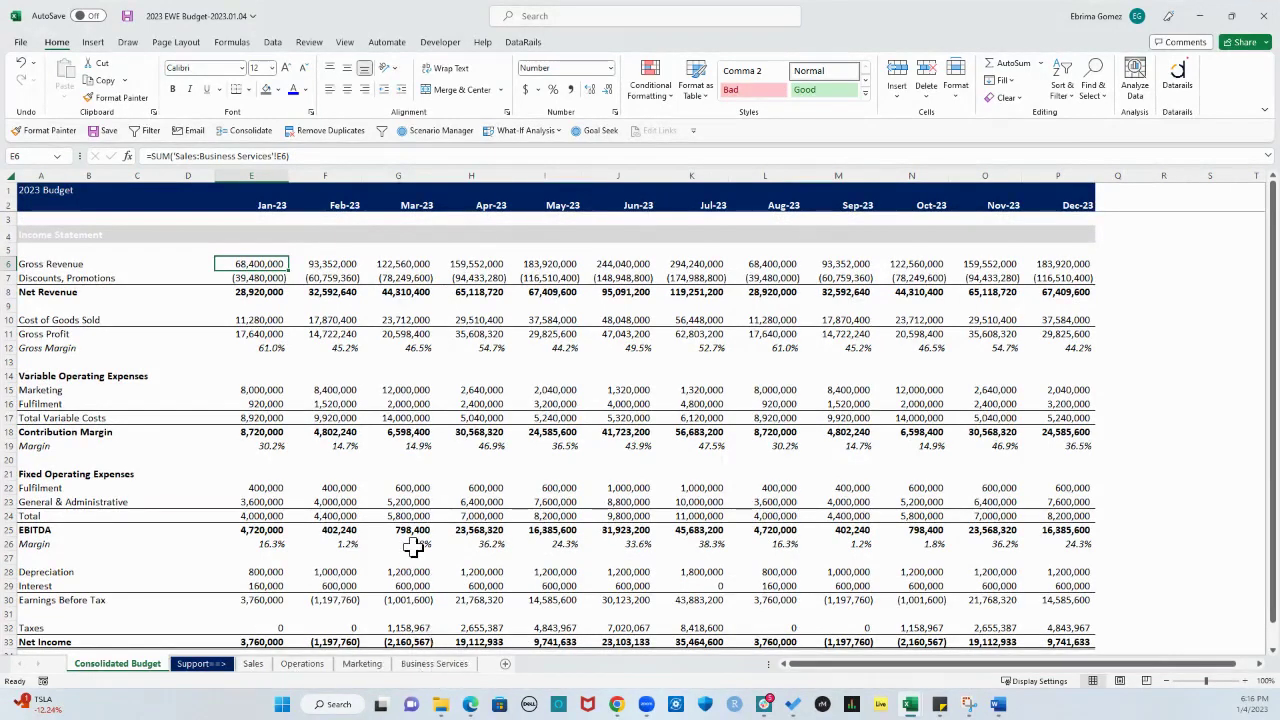
pyautogui.scroll(-2, 413, 545)
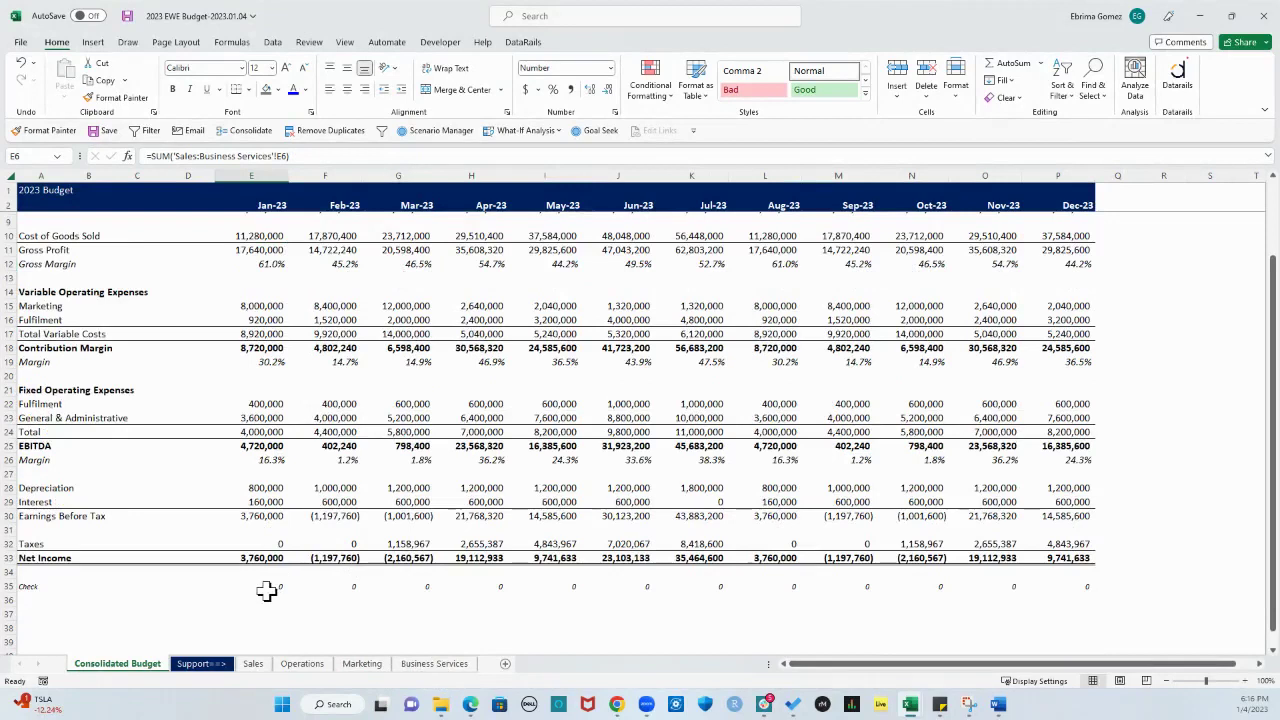
pyautogui.moveTo(262, 589); pyautogui.dragTo(1062, 586)
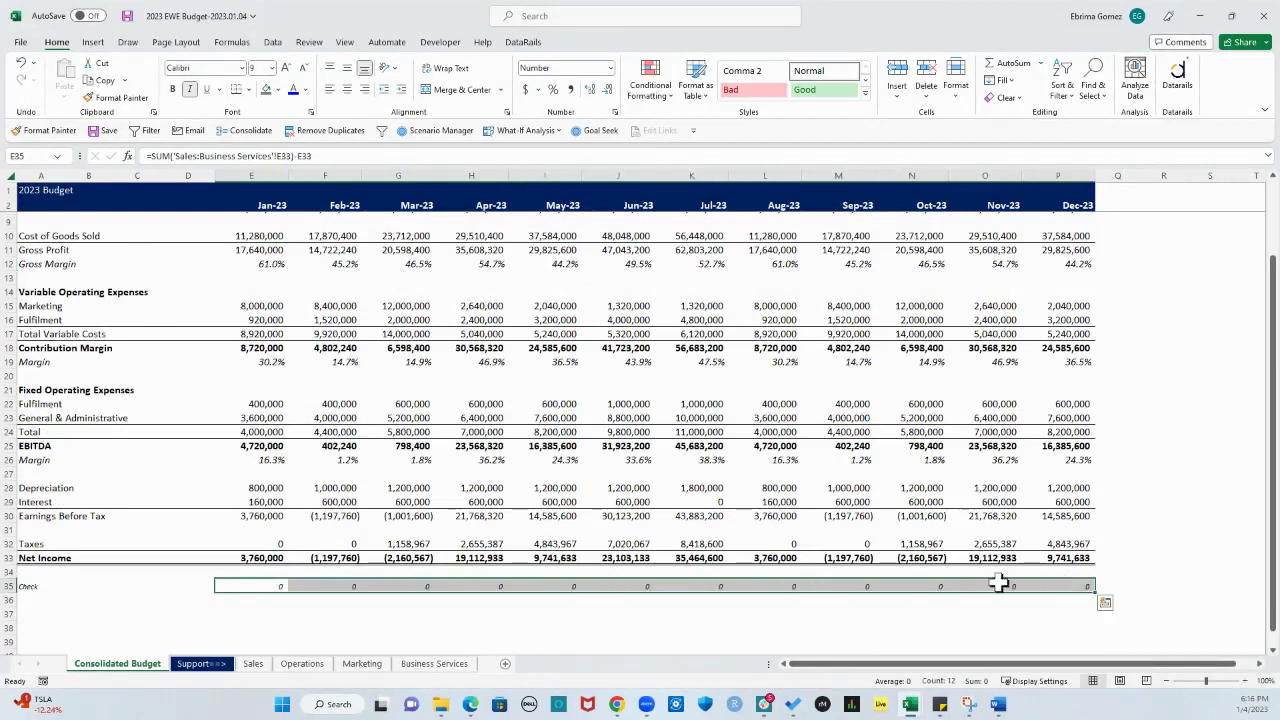